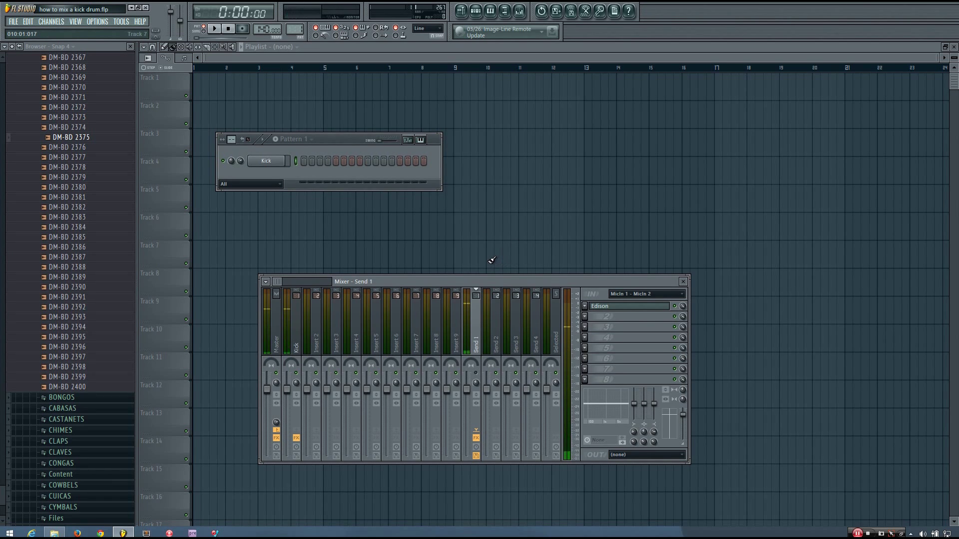
Open the Kick track's Parametric EQ 2 and shape a narrow low-band boost near 43 Hz.
left_click(295, 333)
left_click(635, 305)
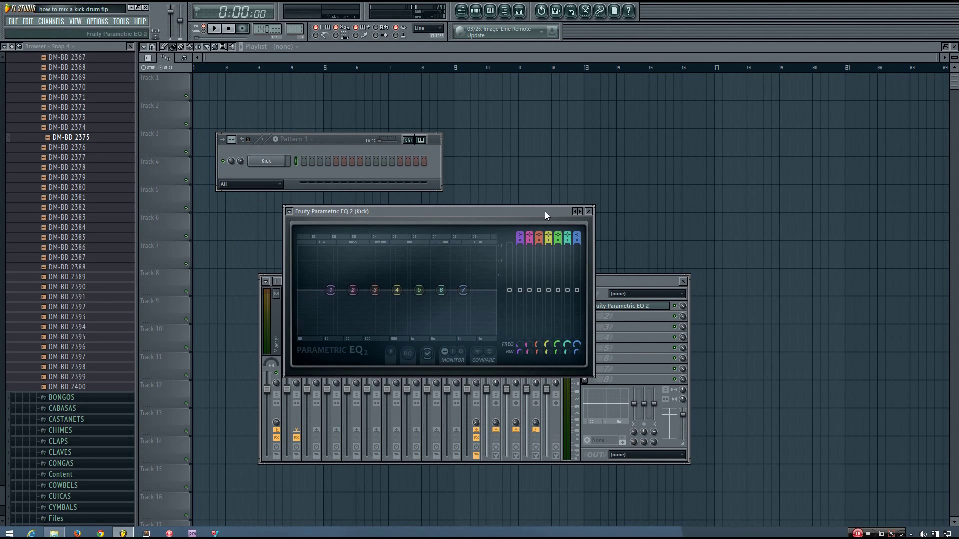
left_click_drag(352, 290, 352, 280)
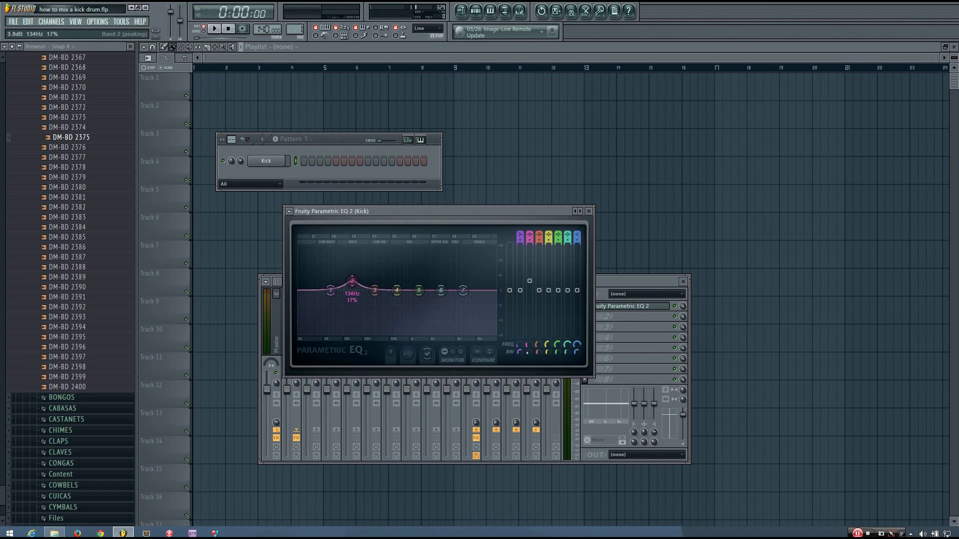
left_click_drag(355, 280, 319, 282)
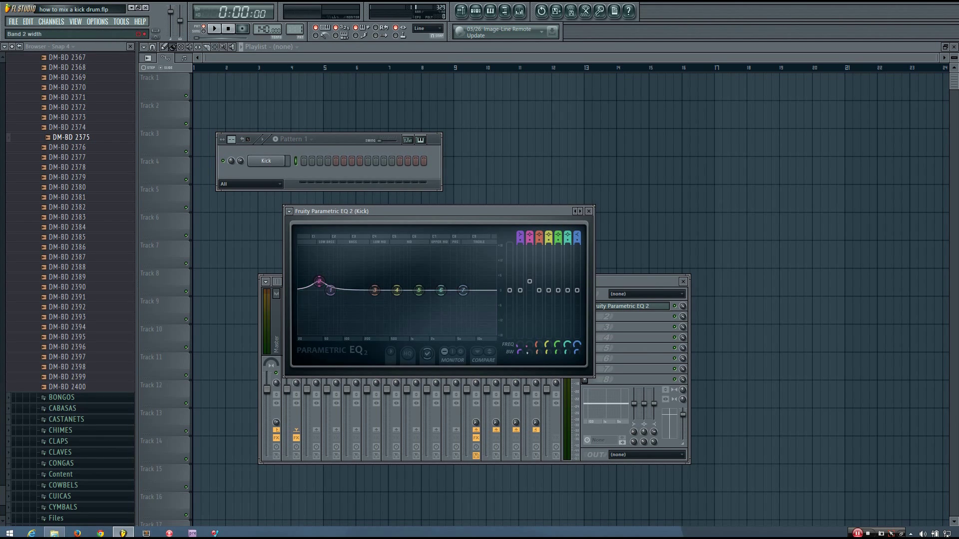
scroll(319, 281, "down", 4)
left_click_drag(532, 292, 529, 283)
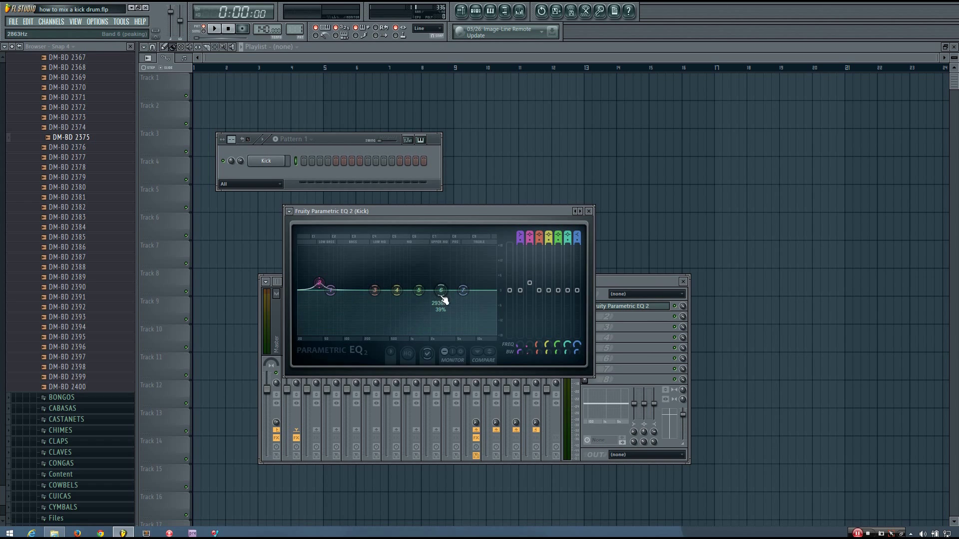
Add a narrow, gentle 2 dB high-frequency boost near 10 kHz.
left_click_drag(443, 300, 466, 292)
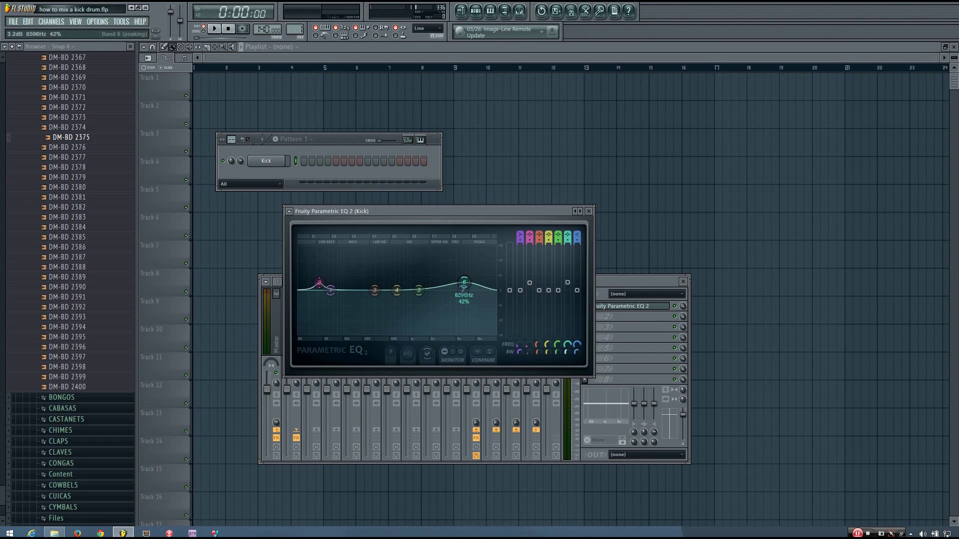
left_click_drag(566, 353, 565, 352)
left_click_drag(464, 282, 476, 280)
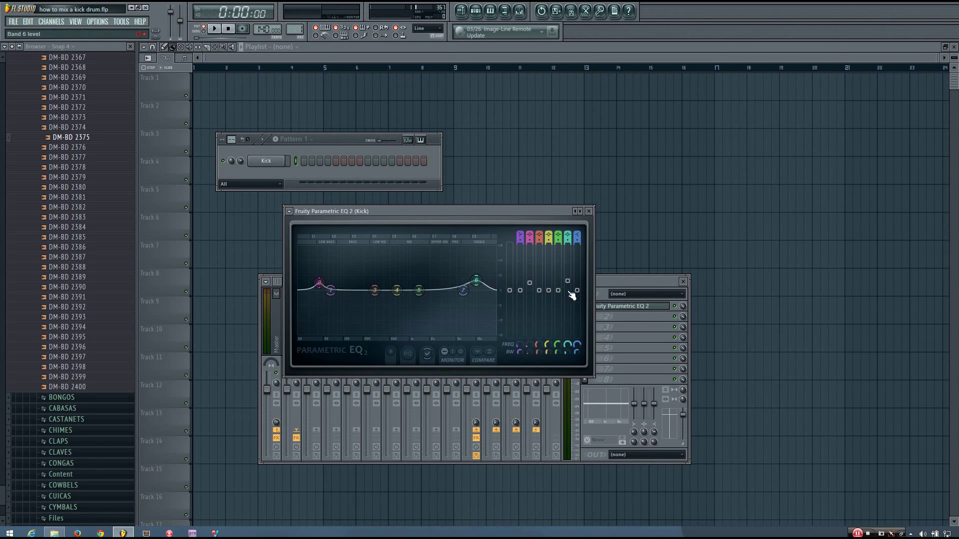
left_click_drag(571, 282, 572, 287)
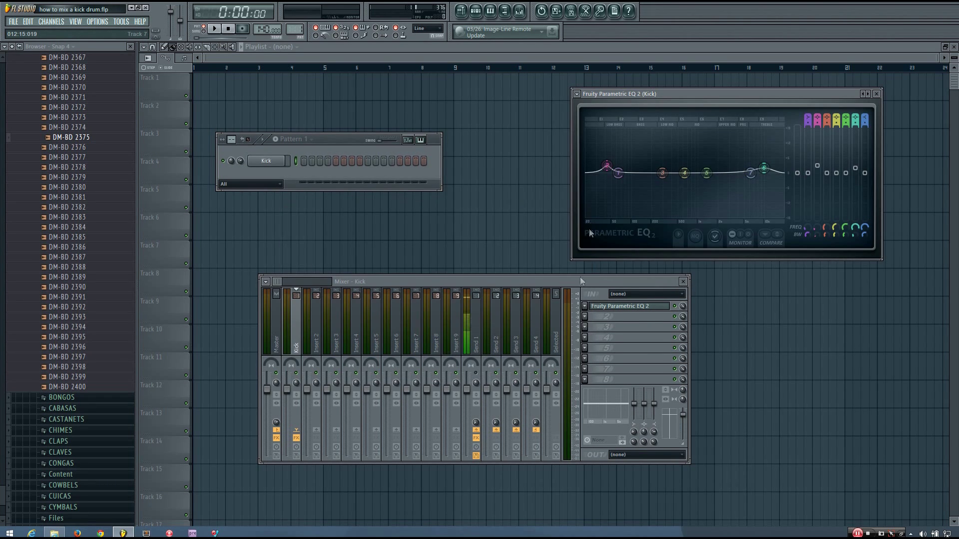
Load Fruity Compressor into the Kick track's second effect slot.
left_click(584, 319)
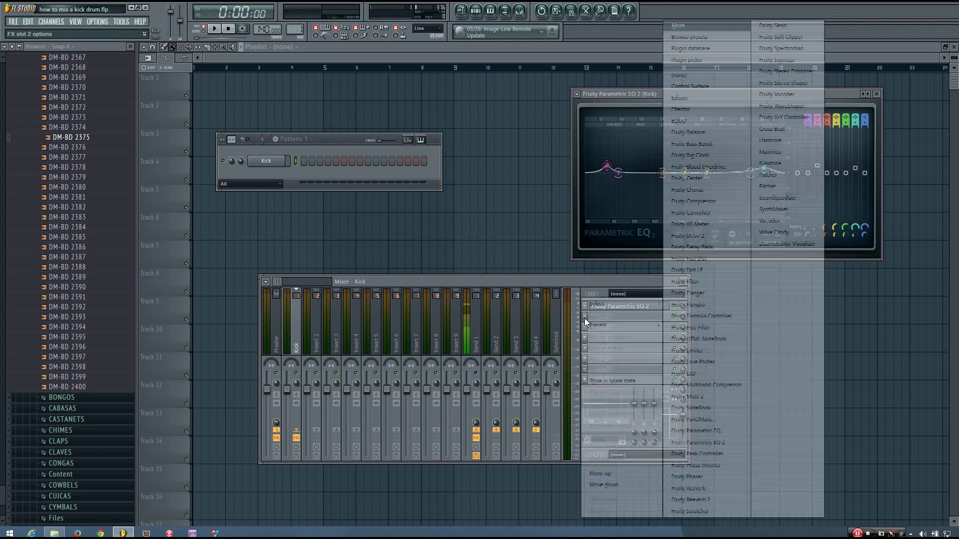
mouse_move(612, 308)
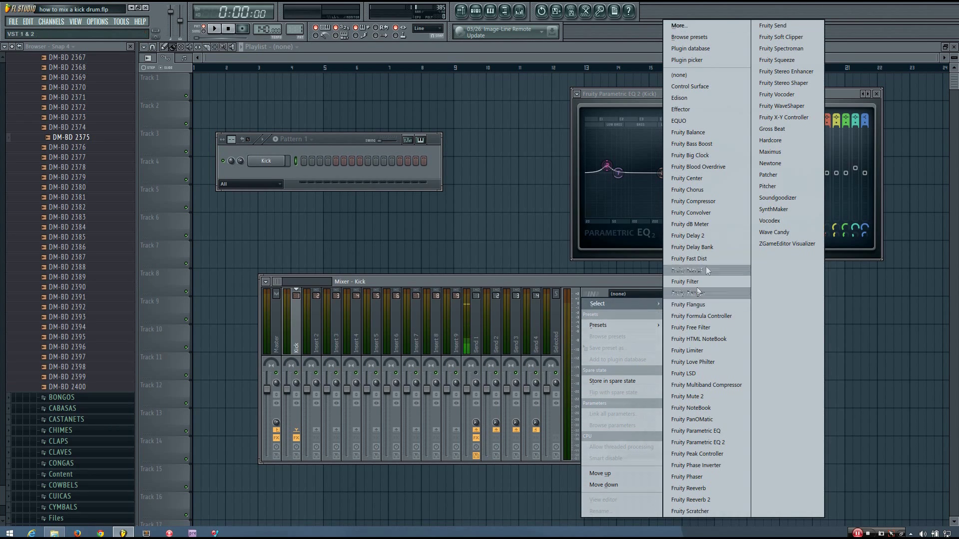
left_click(706, 202)
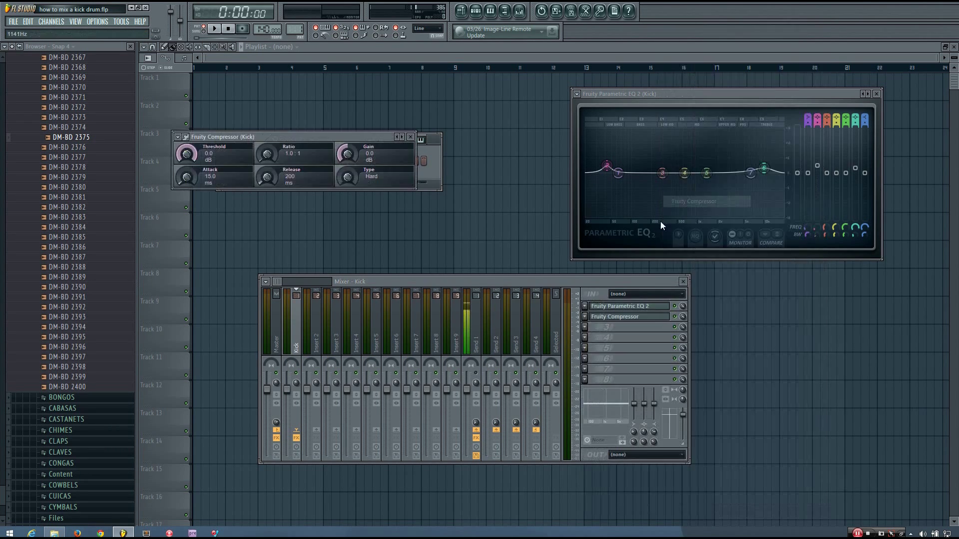
left_click_drag(360, 137, 587, 211)
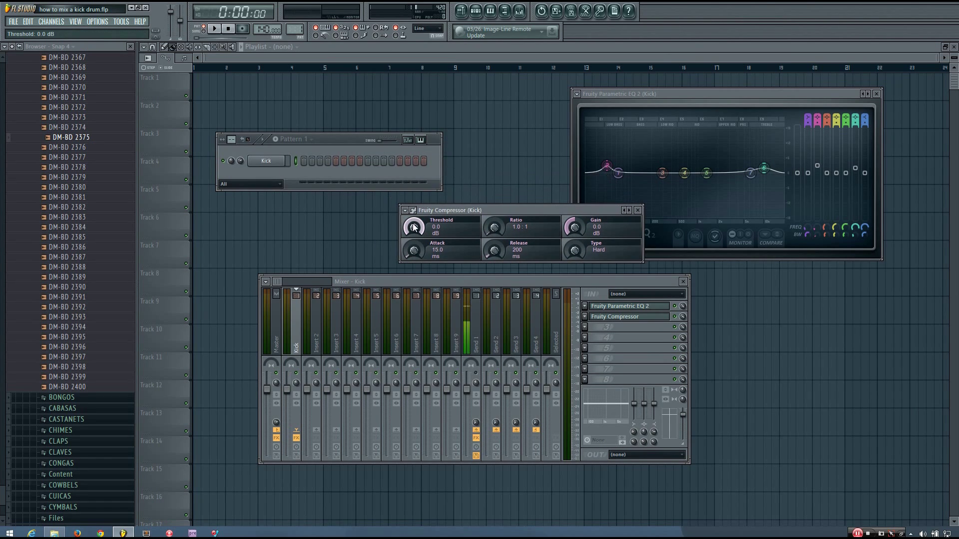
Set compressor threshold -6.0 dB, ratio 3.0:1, attack 0 ms, release 1 ms, and place it beside the mixer.
left_click_drag(412, 223, 412, 235)
left_click_drag(412, 223, 412, 221)
left_click_drag(494, 227, 493, 226)
left_click_drag(494, 227, 517, 227)
left_click_drag(412, 252, 413, 272)
left_click_drag(492, 244, 491, 270)
left_click_drag(494, 209, 686, 280)
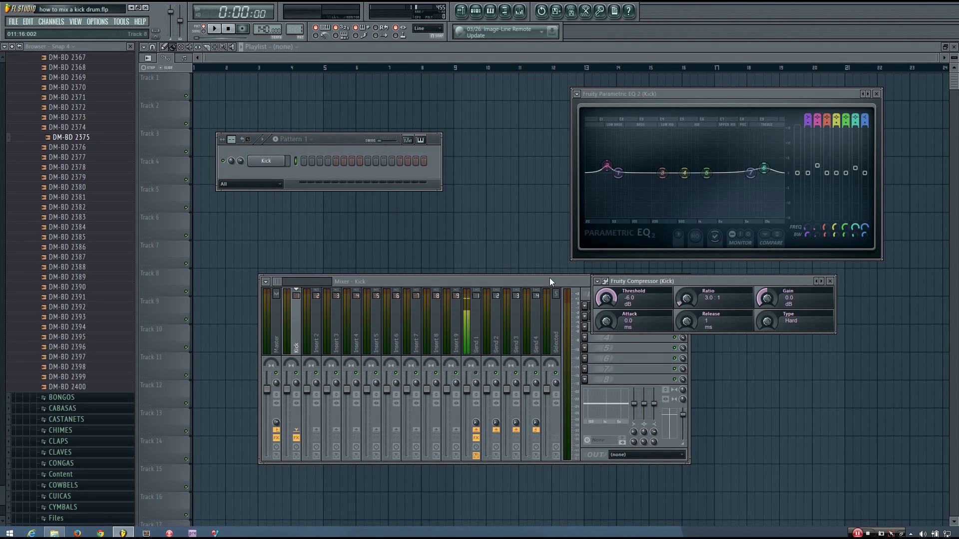
left_click_drag(549, 281, 460, 286)
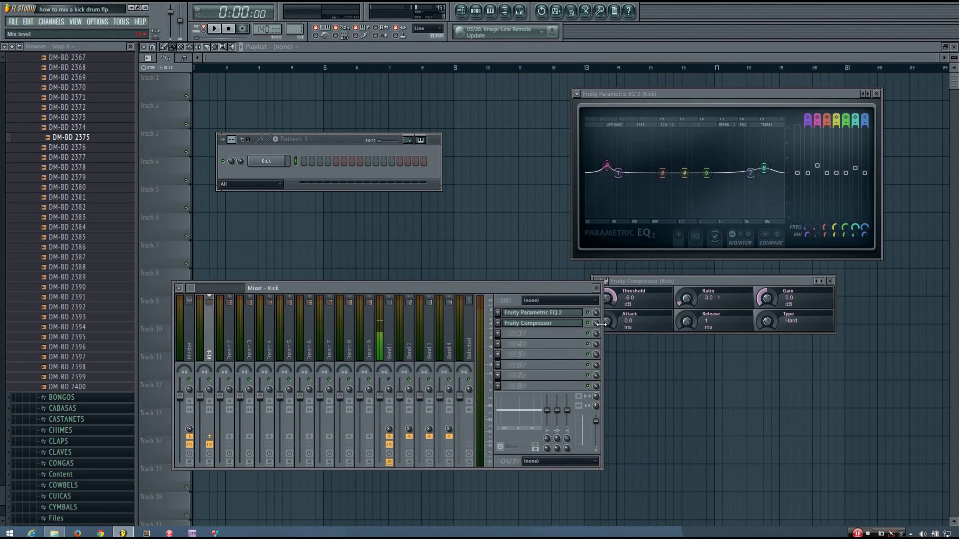
Narrow the mixer, A/B the Kick effects via bypass, and move the Pattern 1 rack above the mixer.
left_click_drag(600, 324, 580, 324)
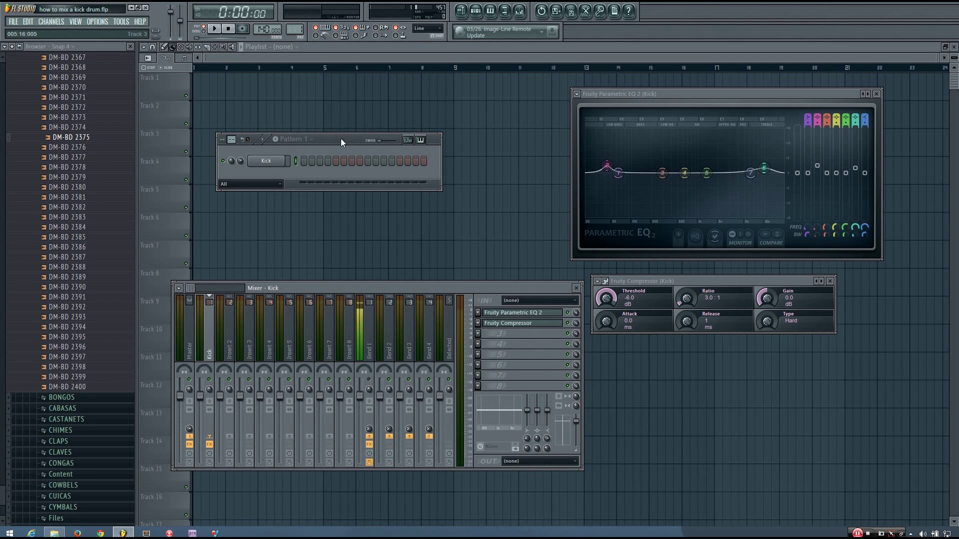
left_click_drag(326, 143, 337, 139)
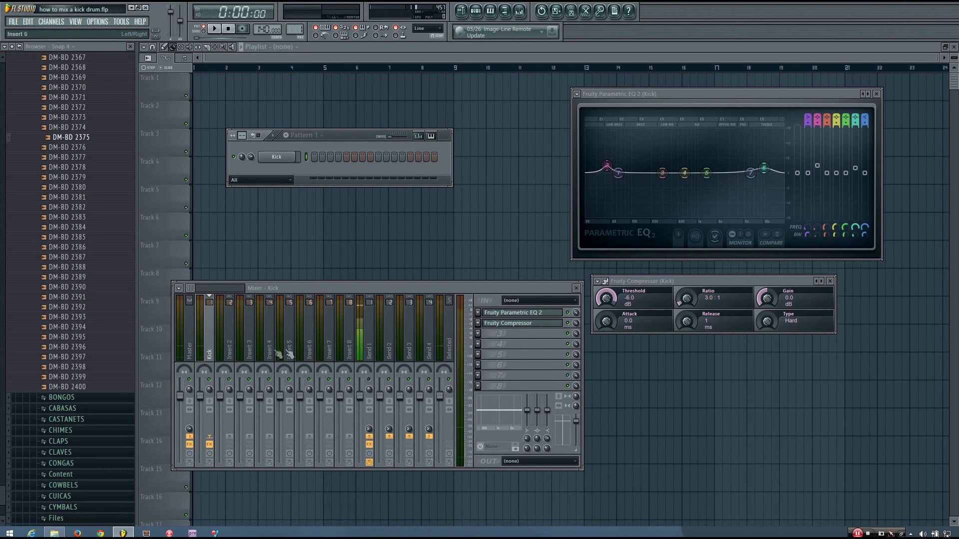
left_click(210, 445)
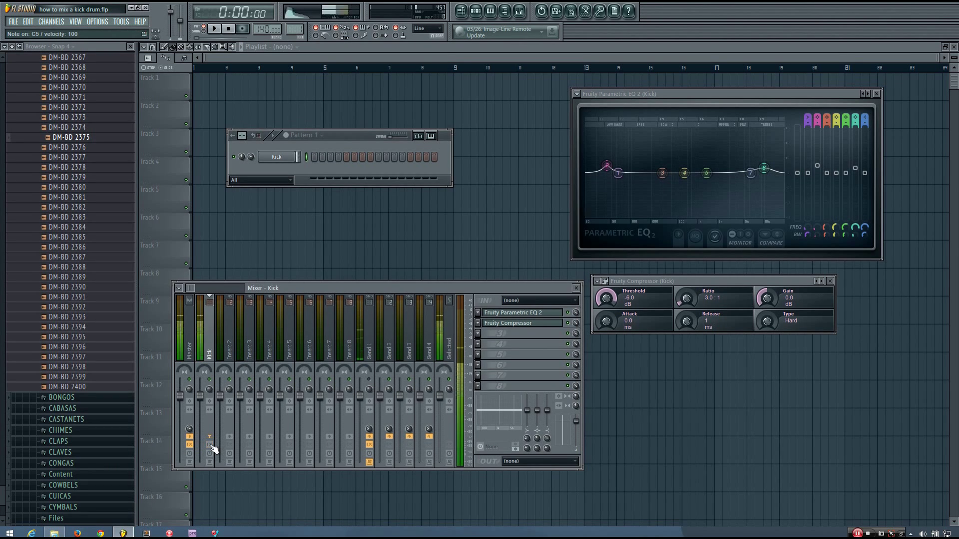
left_click(210, 445)
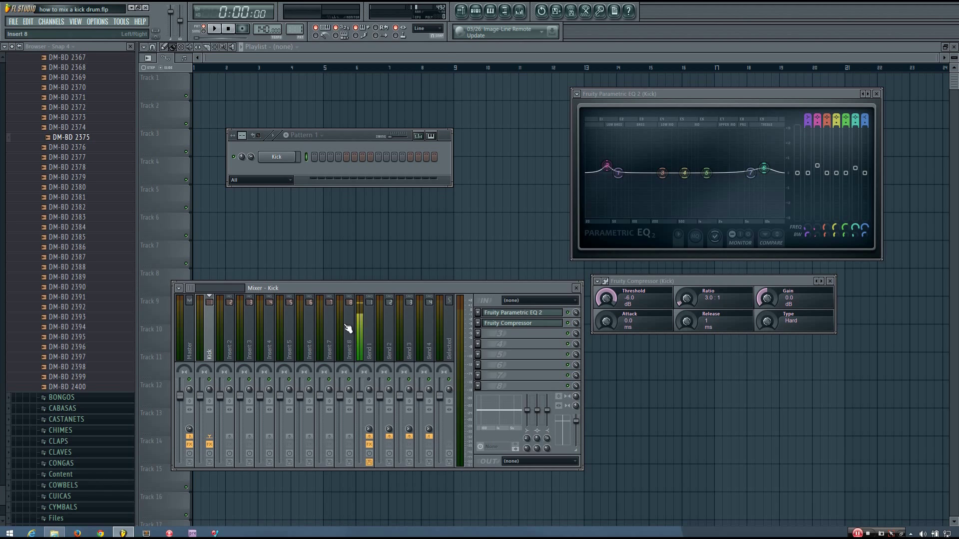
mouse_move(349, 137)
left_mouse_down()
mouse_move(358, 165)
mouse_move(351, 143)
mouse_move(362, 139)
mouse_move(365, 147)
left_mouse_up()
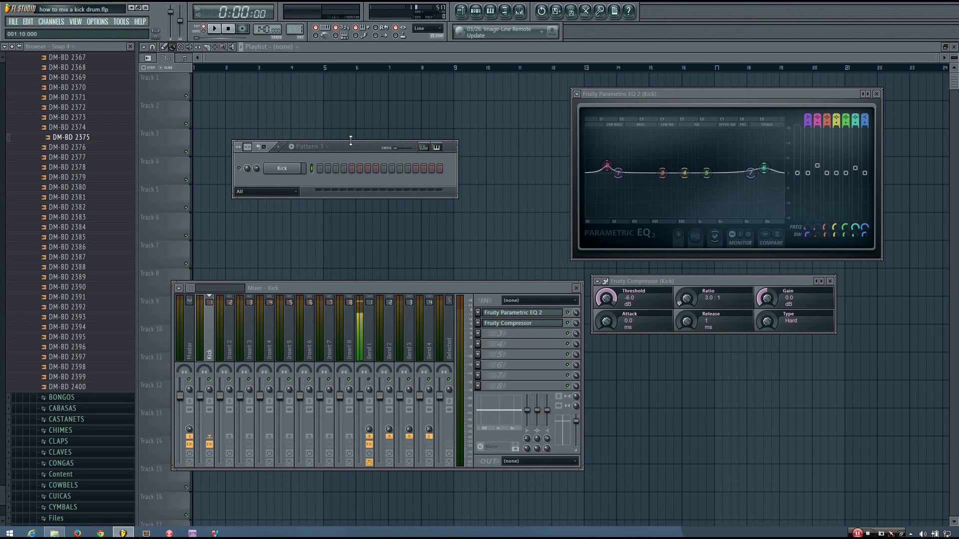
left_click_drag(350, 146, 347, 153)
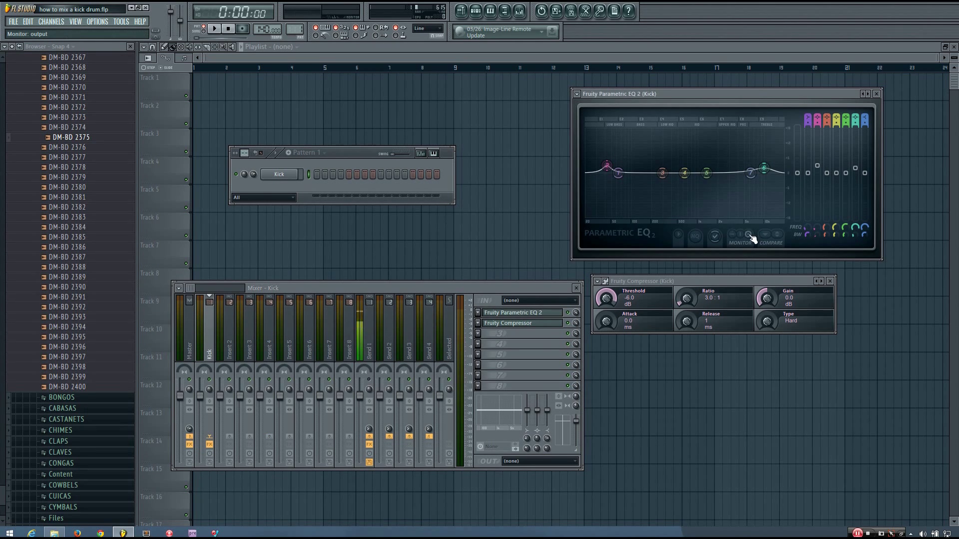
Shift the Fruity Parametric EQ 2 window about 30 pixels to the left.
left_click_drag(674, 94, 660, 92)
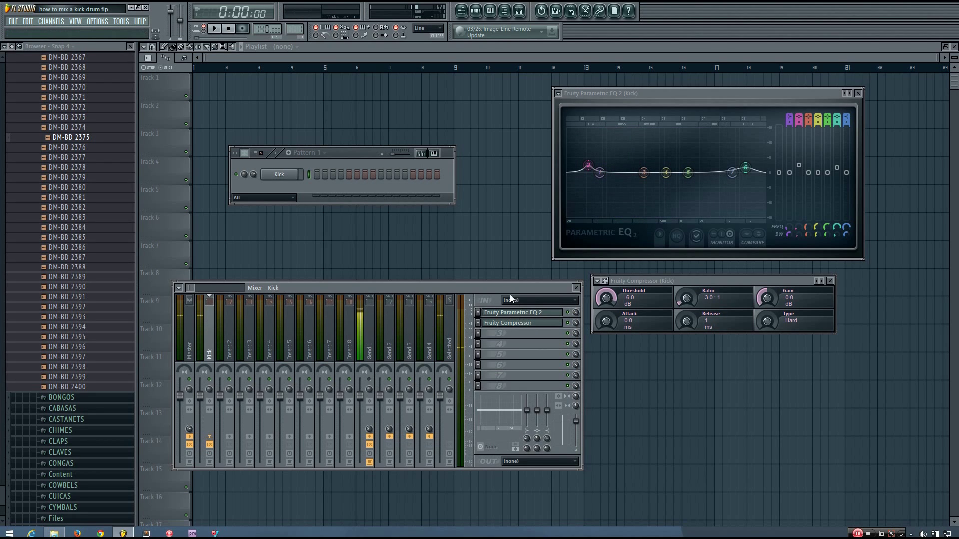
Place the mixer and Fruity Compressor windows side by side, then play the processed kick twice.
left_click_drag(519, 288, 533, 280)
left_click(541, 322)
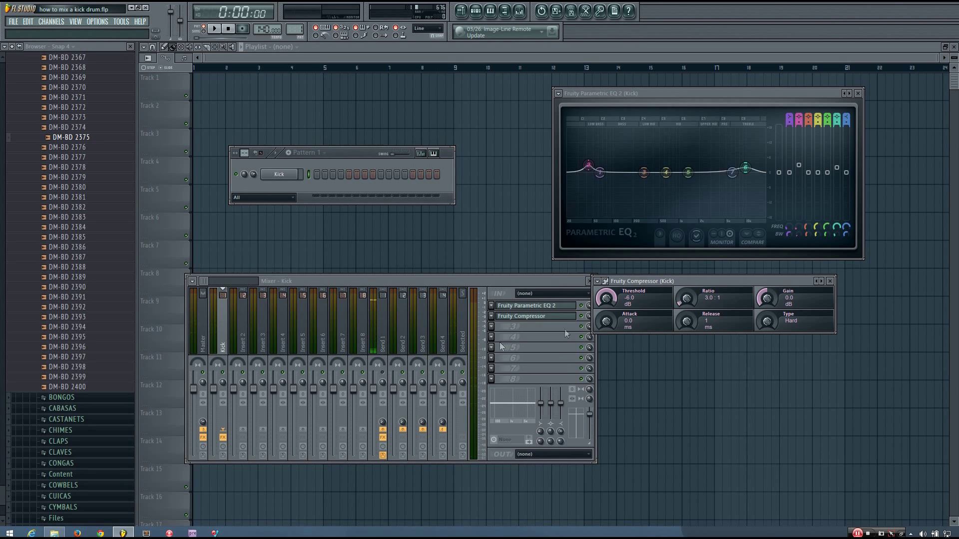
left_click_drag(681, 281, 707, 288)
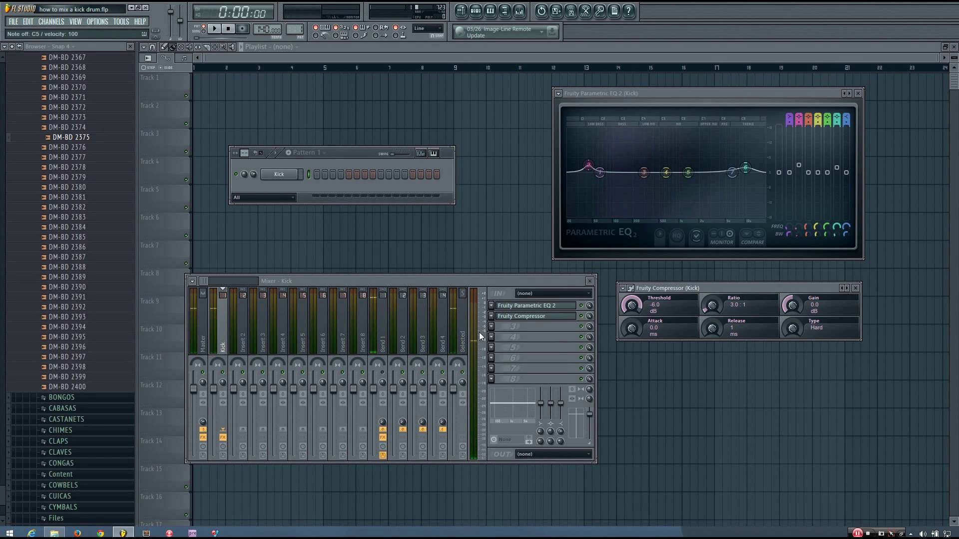
left_click_drag(677, 285, 690, 300)
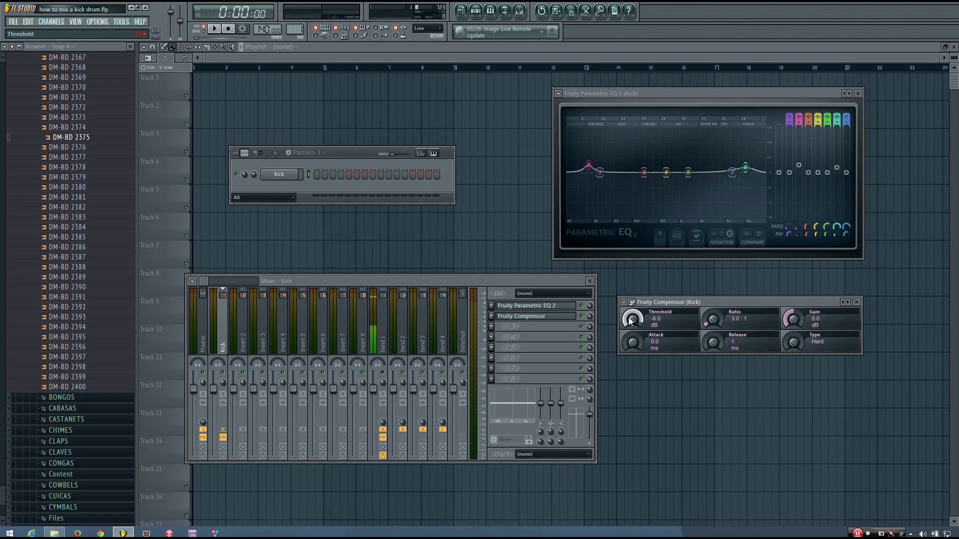
key("z")
key("z")
key("z")
key("z")
key("z")
key("z")
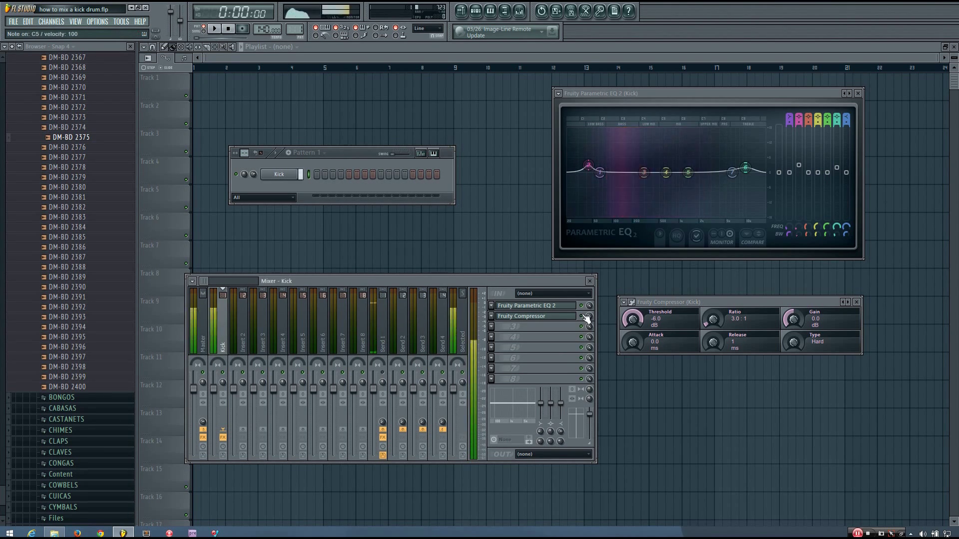
key("z")
key("z")
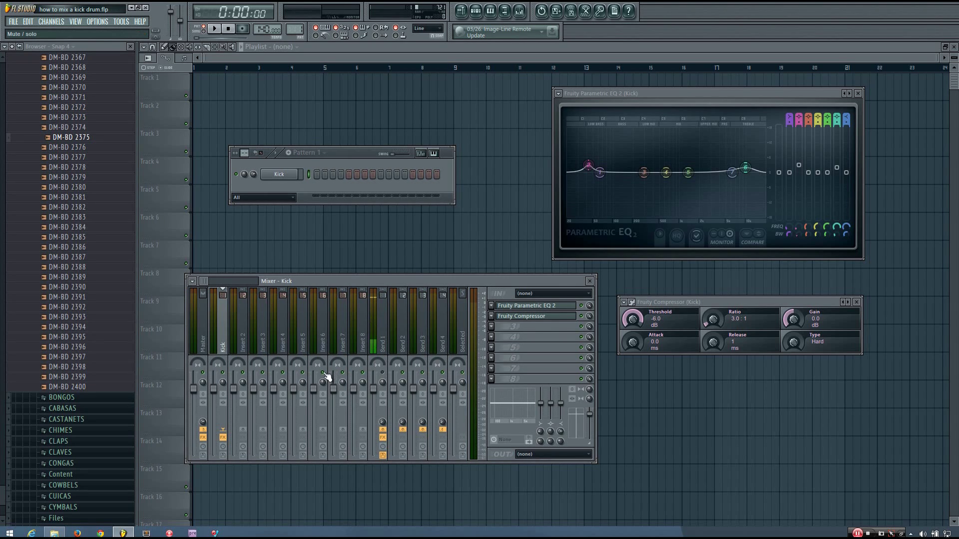
Audition Browser kick samples from DM-BD 2400 and DM-BD 2389 up the list to DM-BD 2043.
left_click(94, 388)
scroll(93, 379, "up", 4)
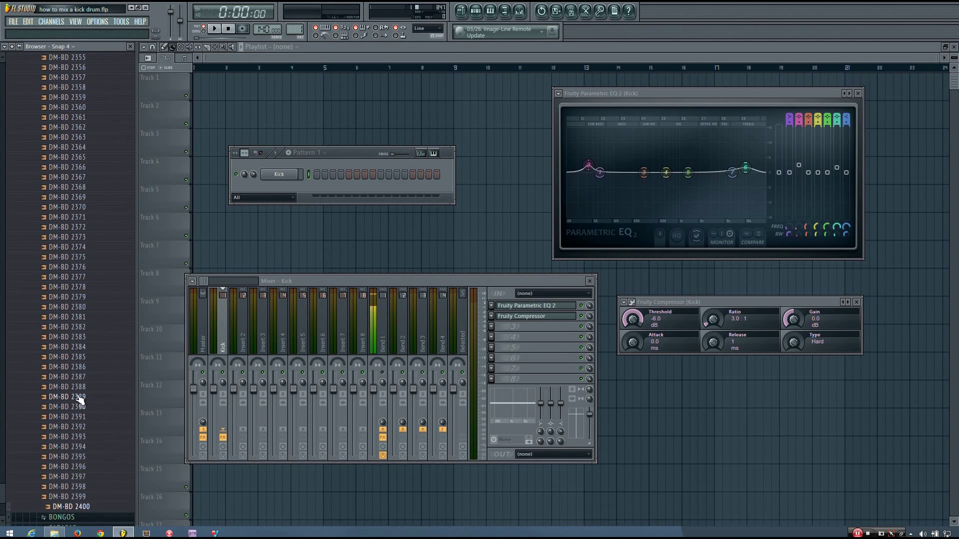
left_click(80, 398)
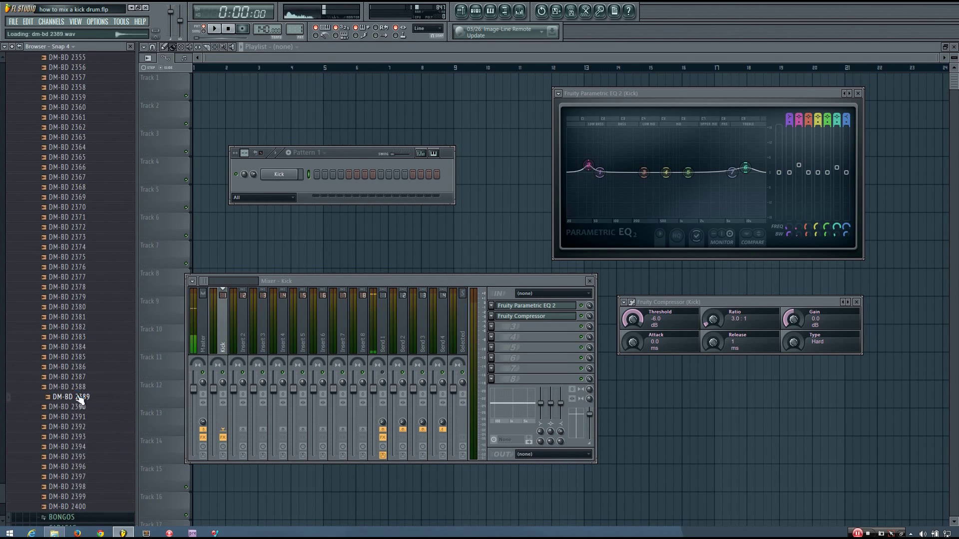
scroll(80, 398, "up", 15)
left_click(80, 398)
scroll(80, 399, "up", 17)
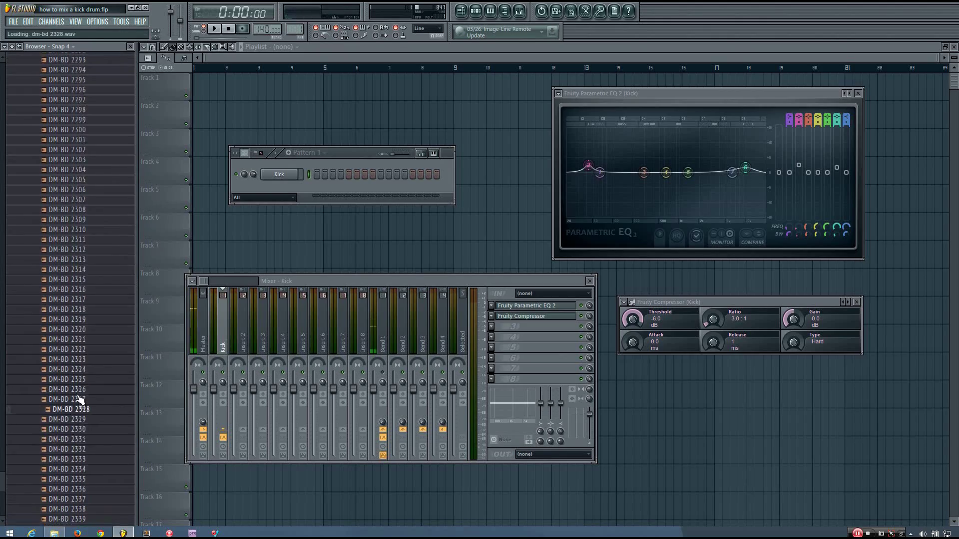
left_click(80, 398)
scroll(80, 399, "up", 1)
scroll(80, 399, "up", 15)
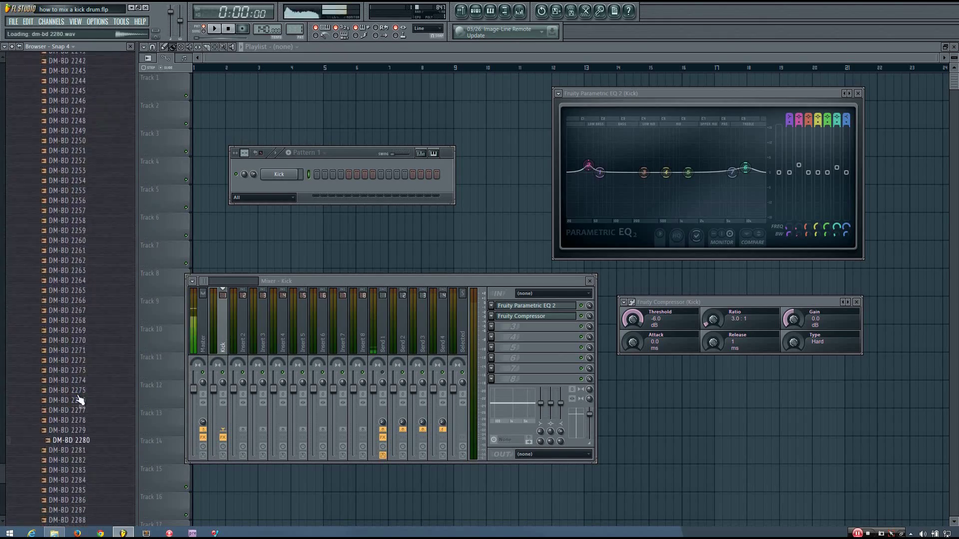
left_click(80, 398)
scroll(80, 399, "up", 1)
scroll(80, 399, "up", 15)
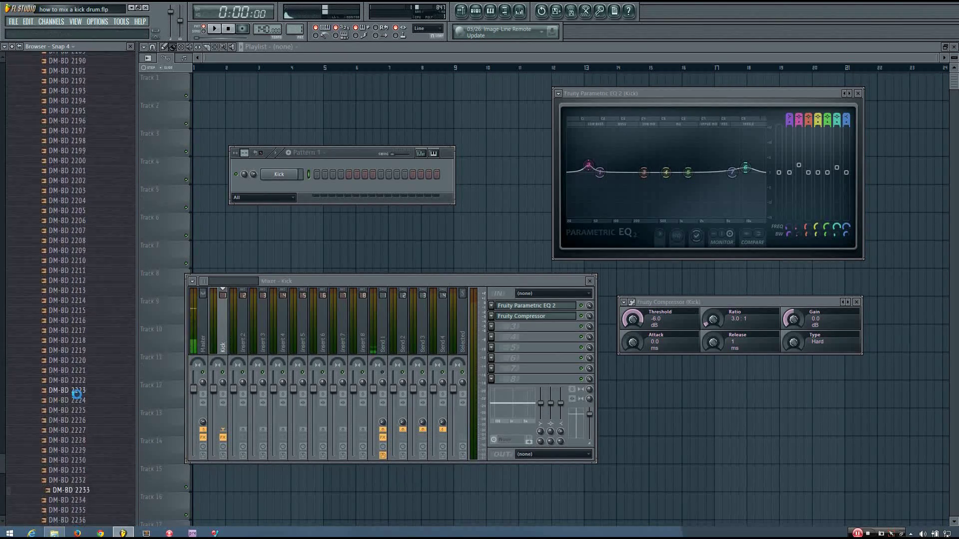
left_click(80, 398)
scroll(80, 400, "up", 2)
scroll(80, 400, "up", 12)
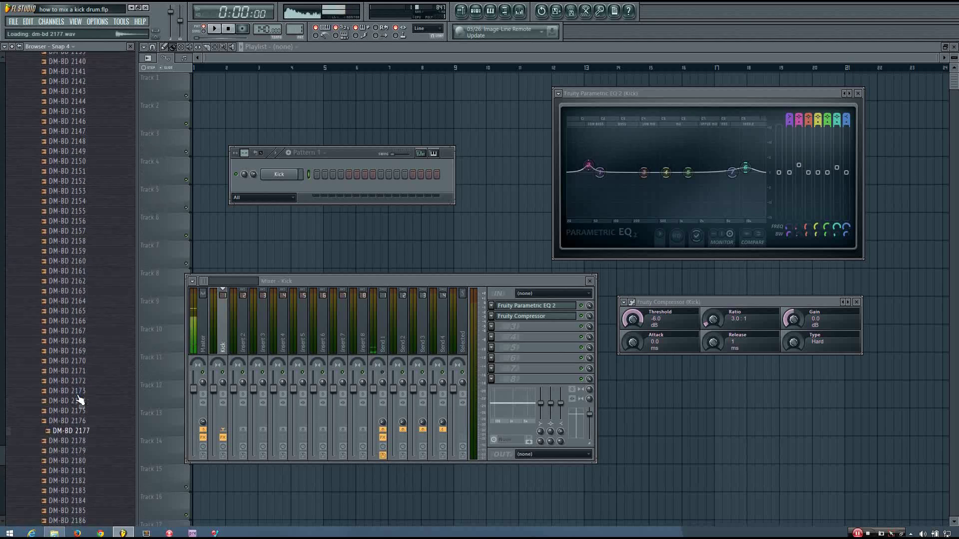
left_click(80, 398)
scroll(80, 400, "up", 1)
scroll(80, 398, "up", 20)
left_click(80, 326)
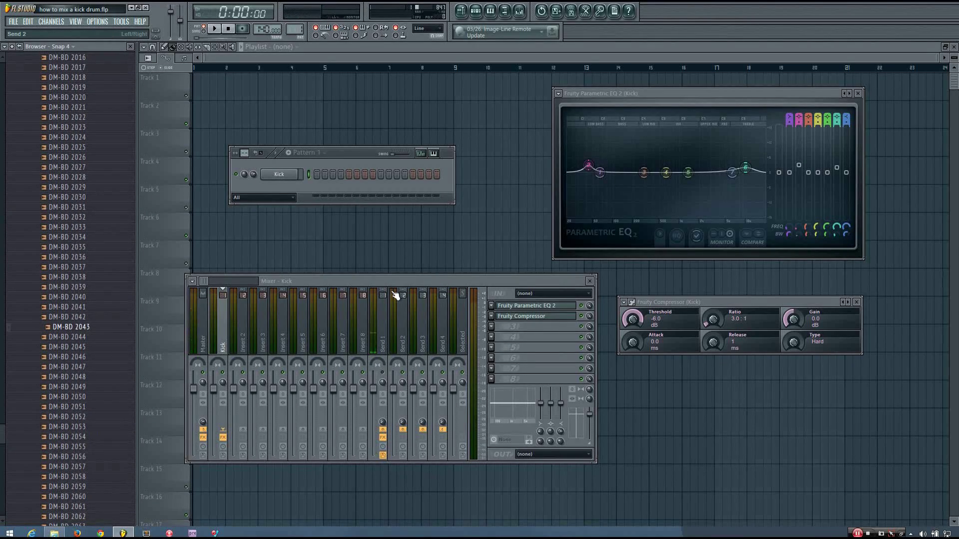